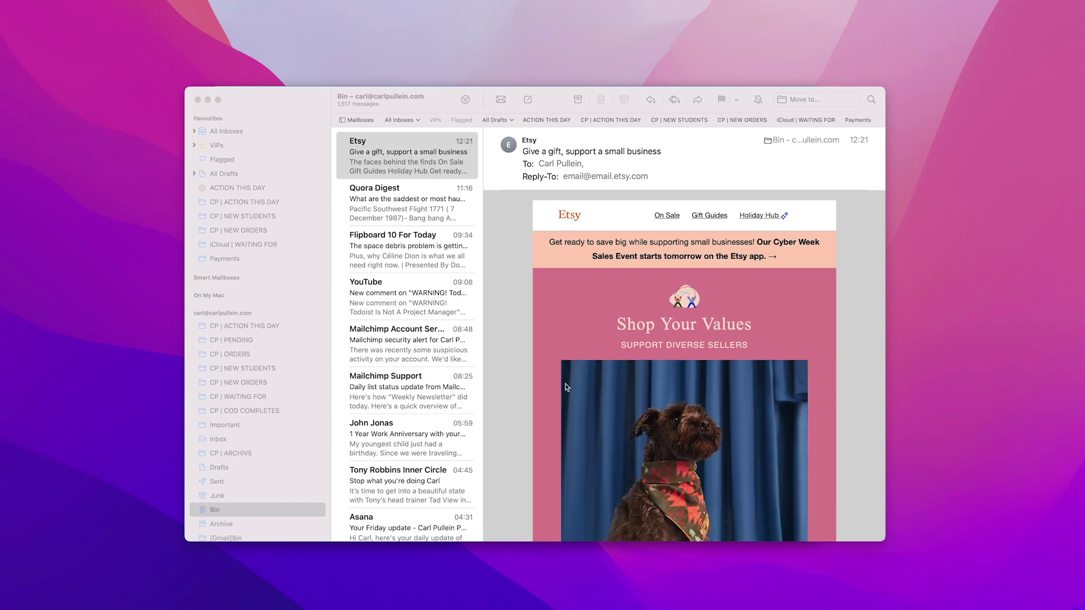
- Move the Todoist Inbox window to the lower right, next to Mail's message list
click(513, 387)
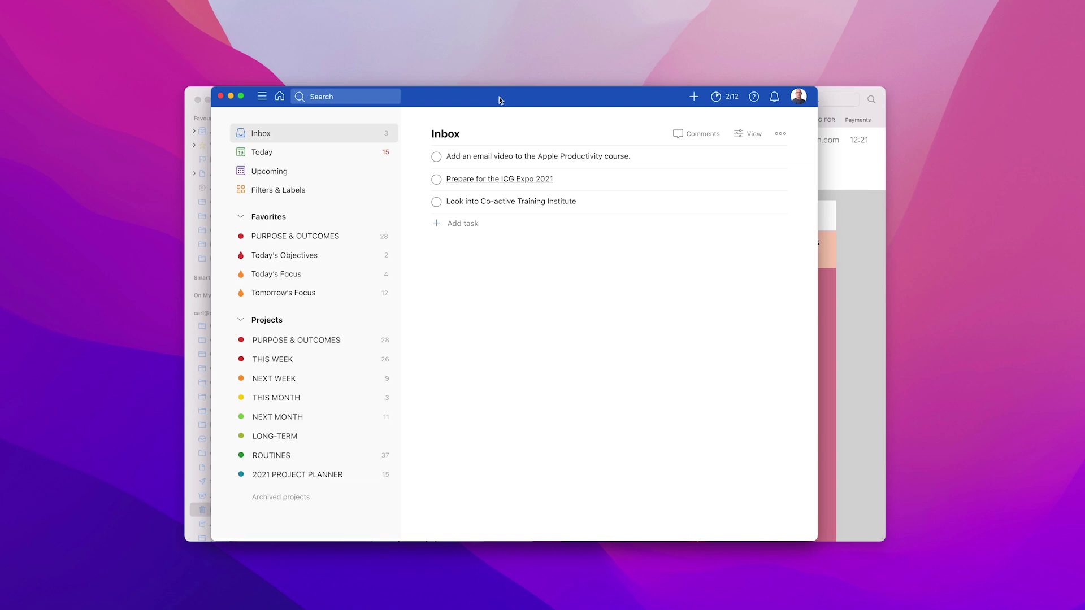
drag(499, 100, 726, 203)
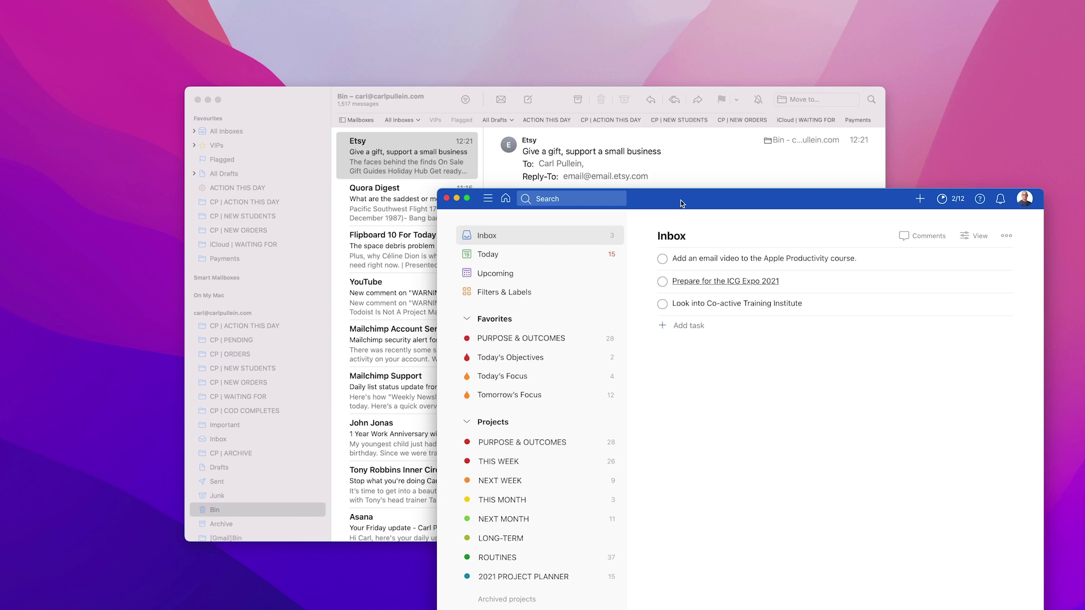
- Drop the Etsy 'Give a gift, support a small business' email into a new Inbox task and save it
click(690, 331)
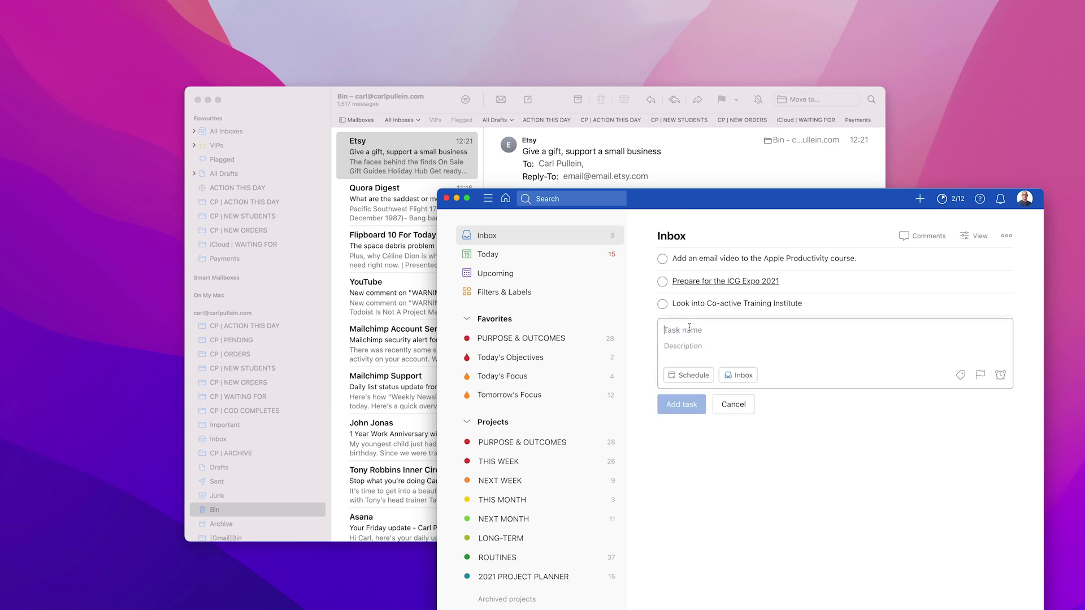
click(360, 167)
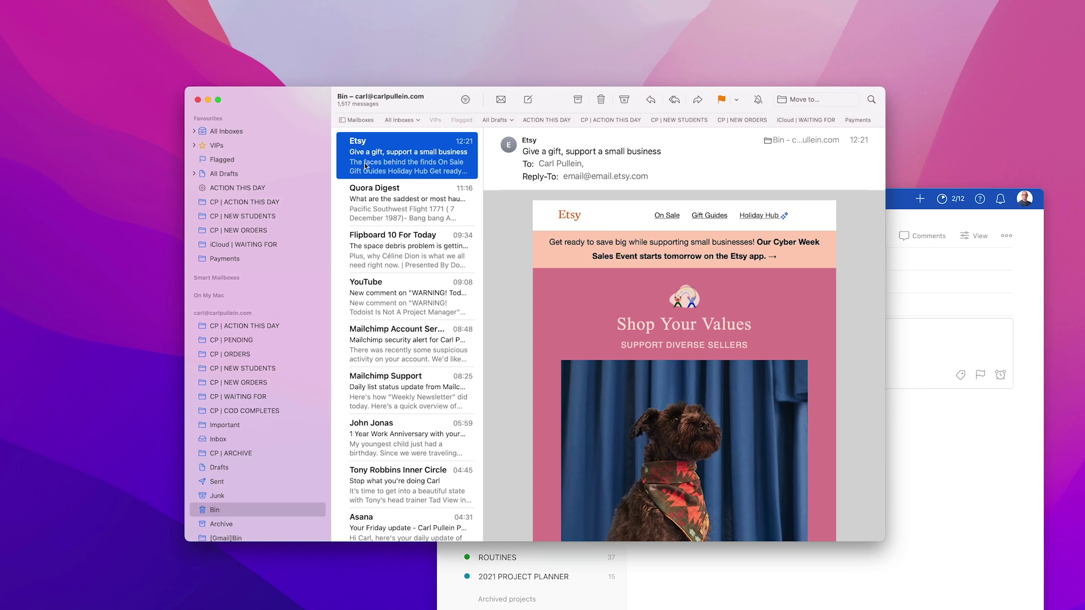
drag(549, 100, 352, 108)
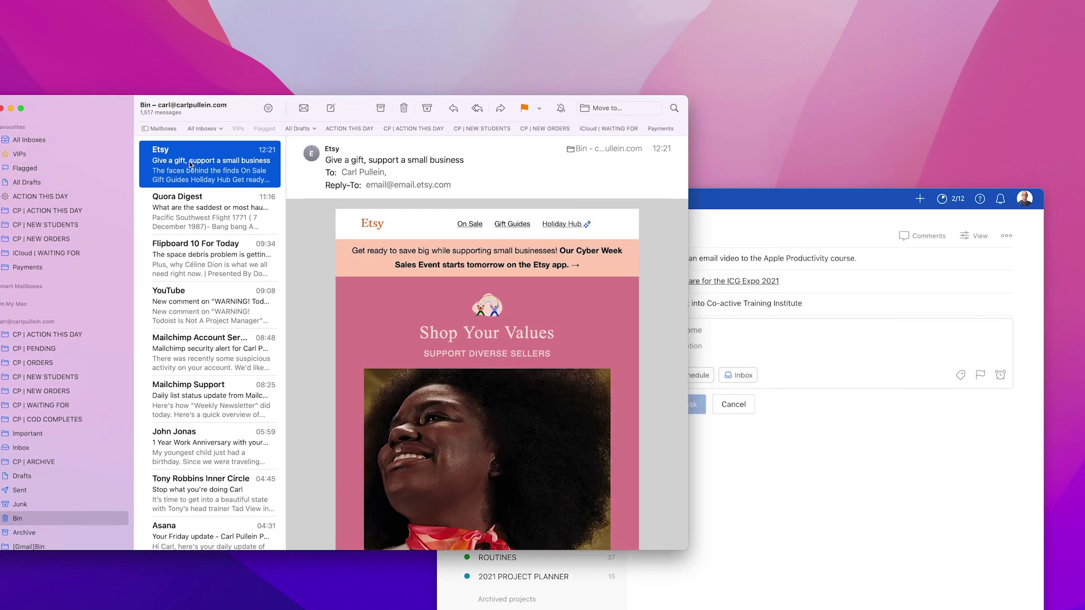
drag(210, 161, 741, 331)
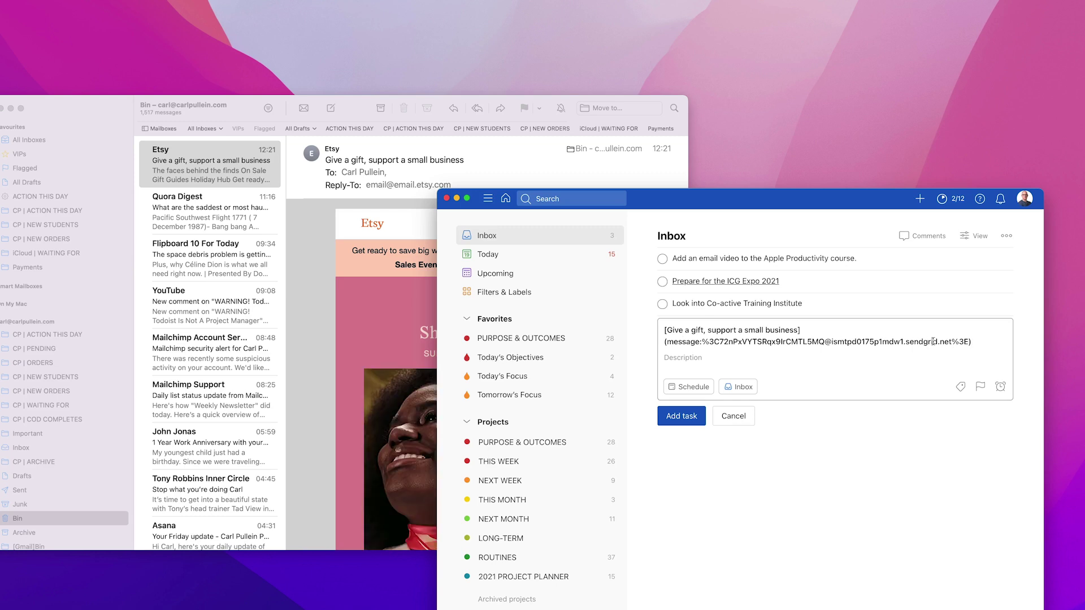
click(695, 417)
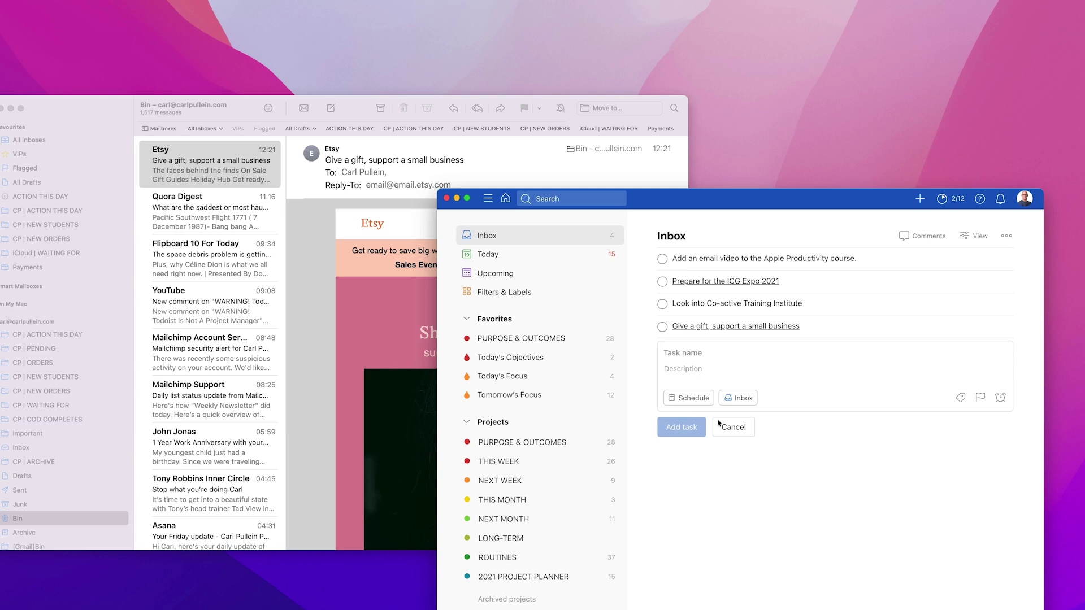
click(735, 428)
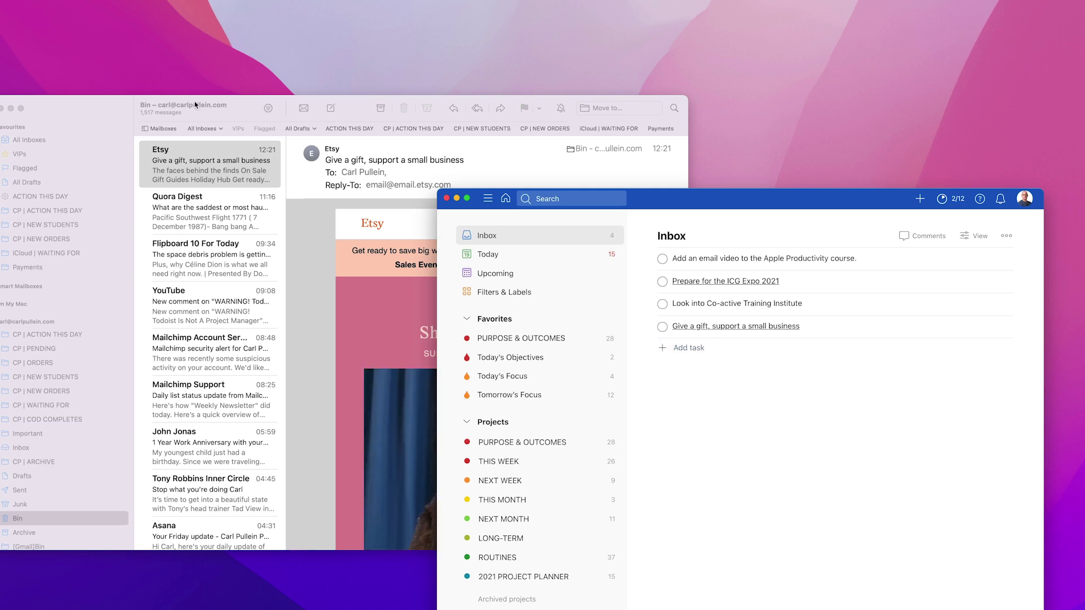
- Close Mail, centre Todoist, and open the Etsy email from the task's link in its own window
click(3, 109)
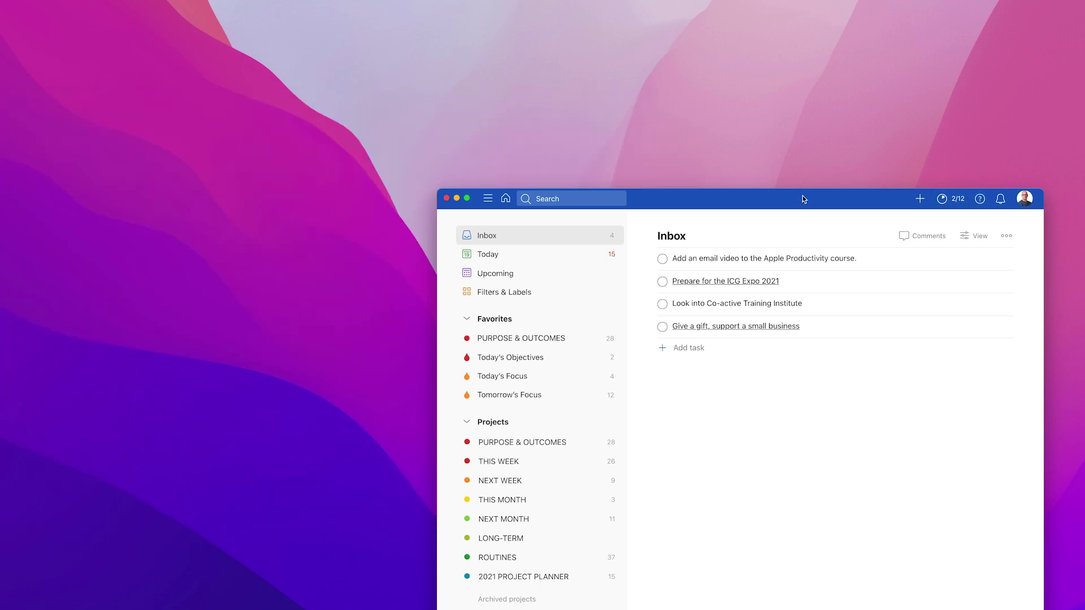
drag(802, 196, 565, 129)
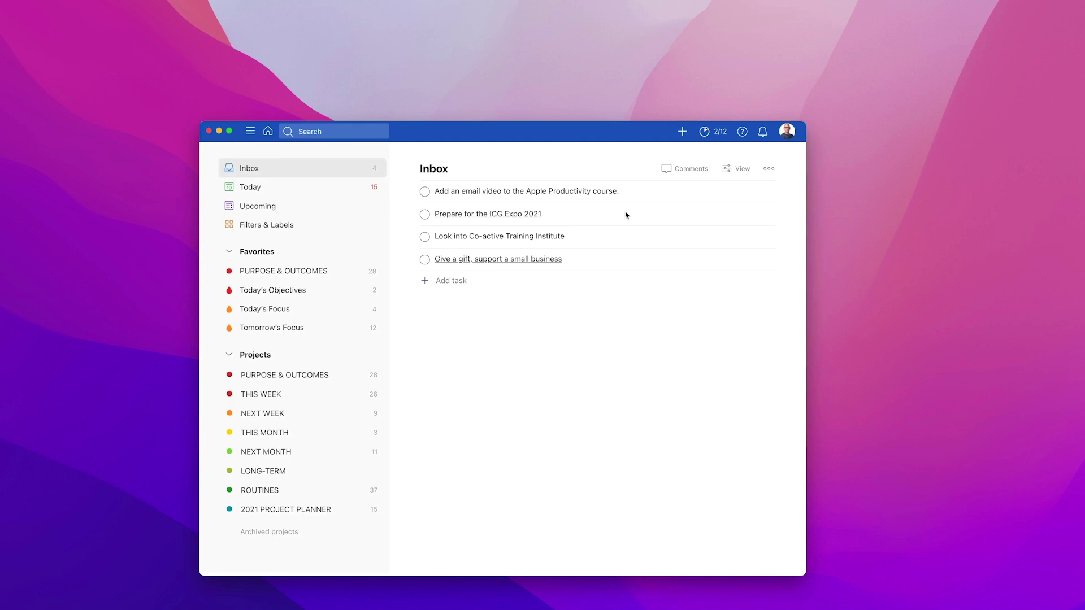
click(504, 261)
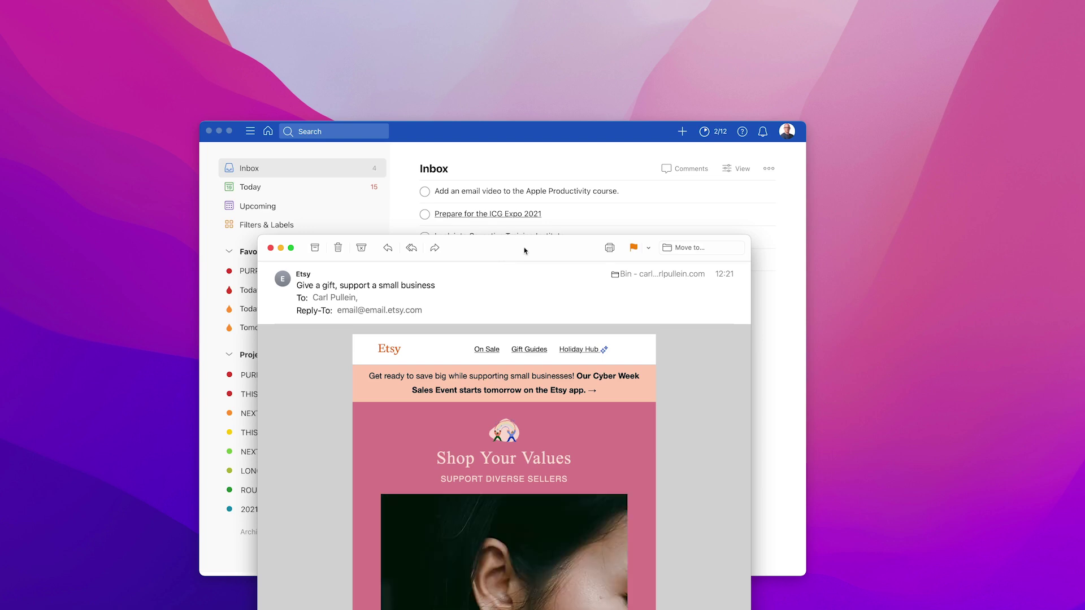
drag(522, 252, 521, 77)
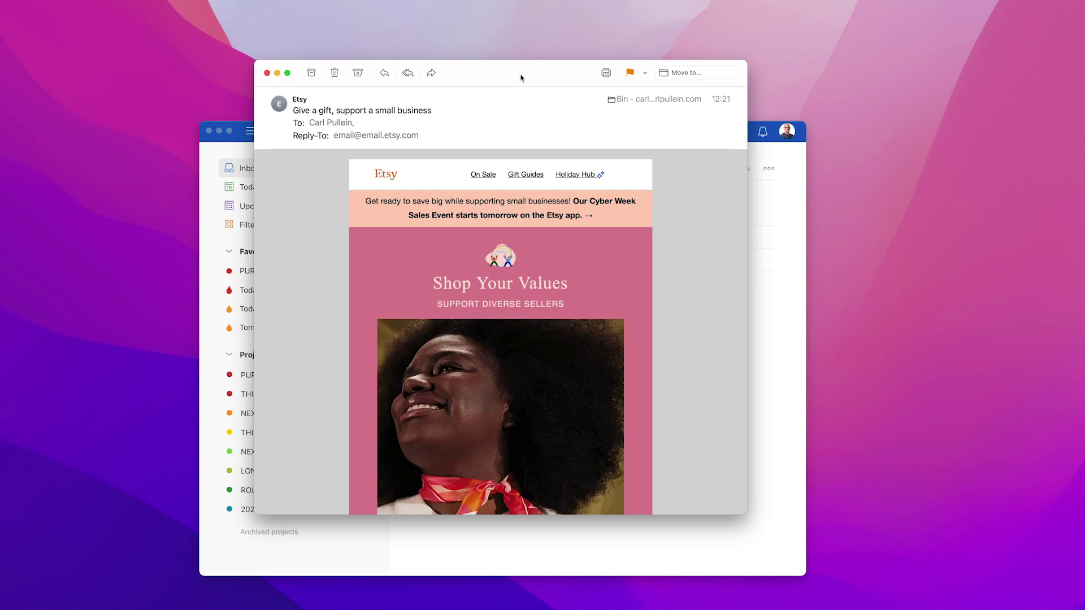
drag(520, 78, 526, 100)
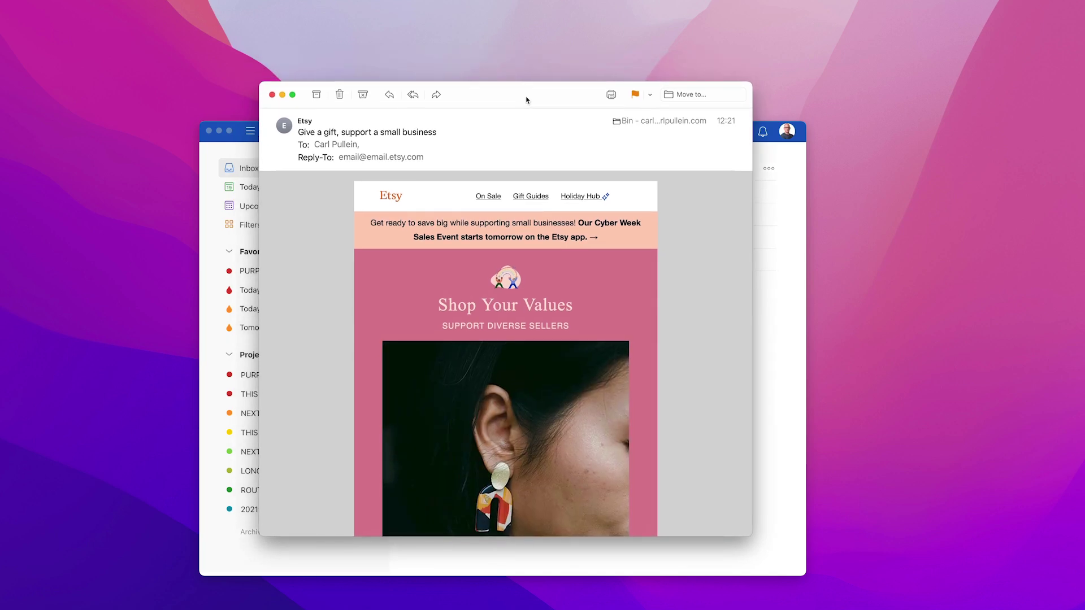
- Forward the Etsy gift email to the 'todoist' inbox contact and send it
click(436, 96)
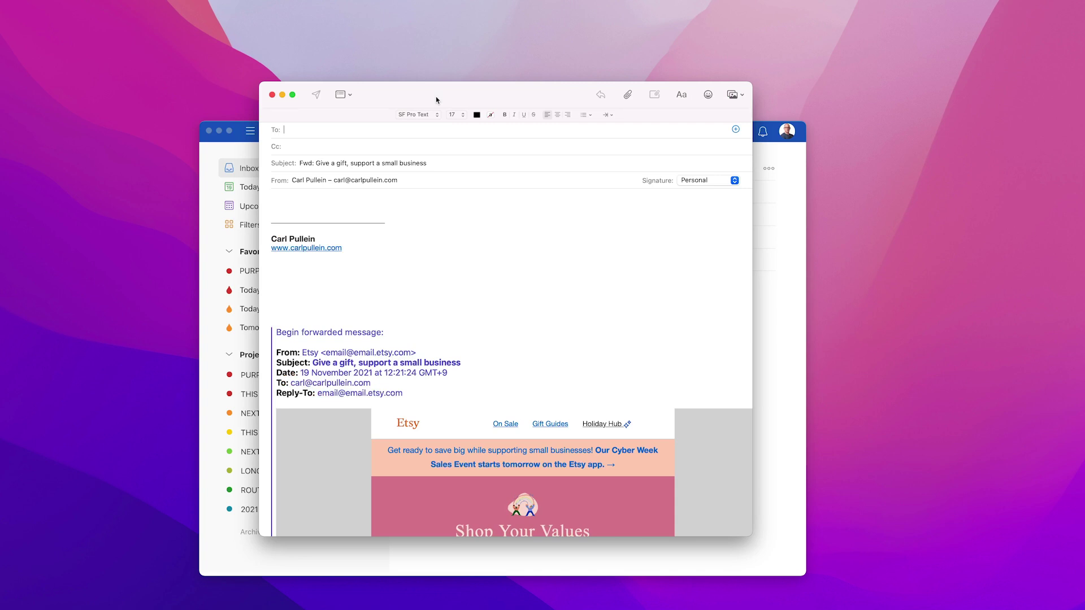
text(todoist)
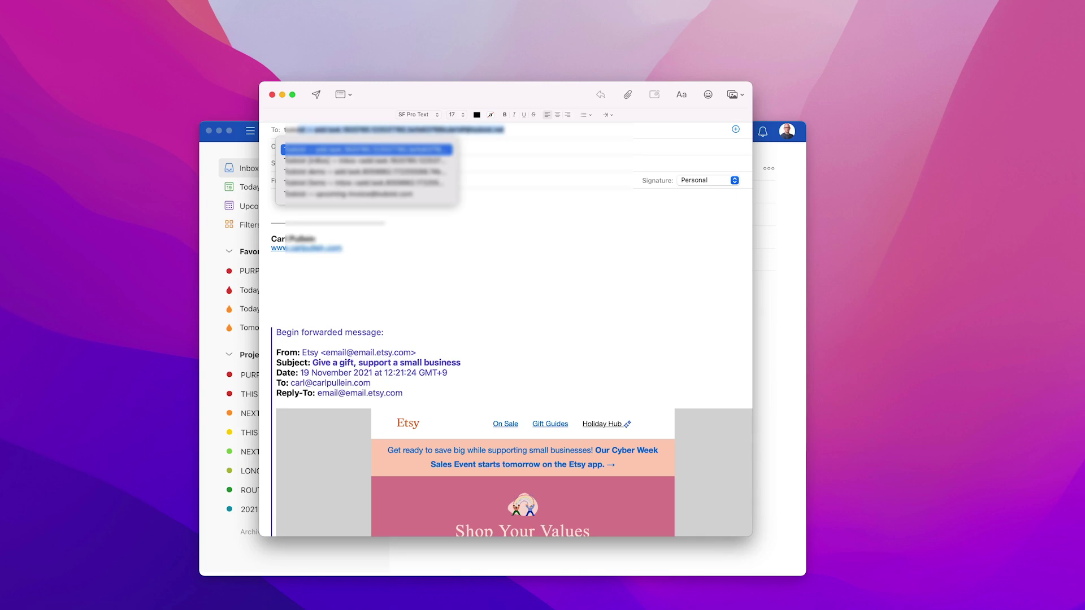
key(Return)
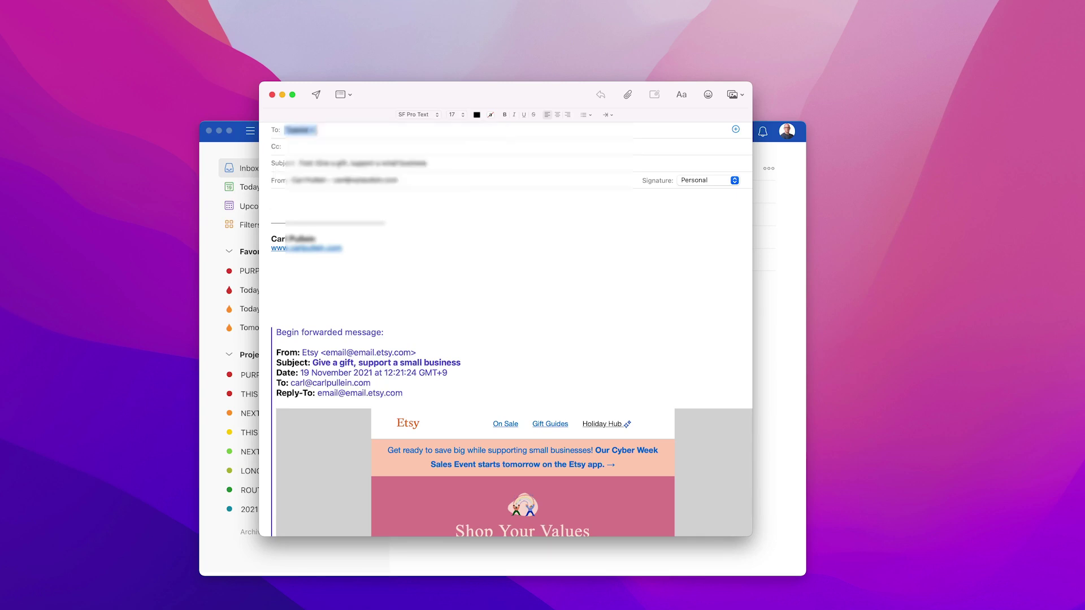
click(316, 95)
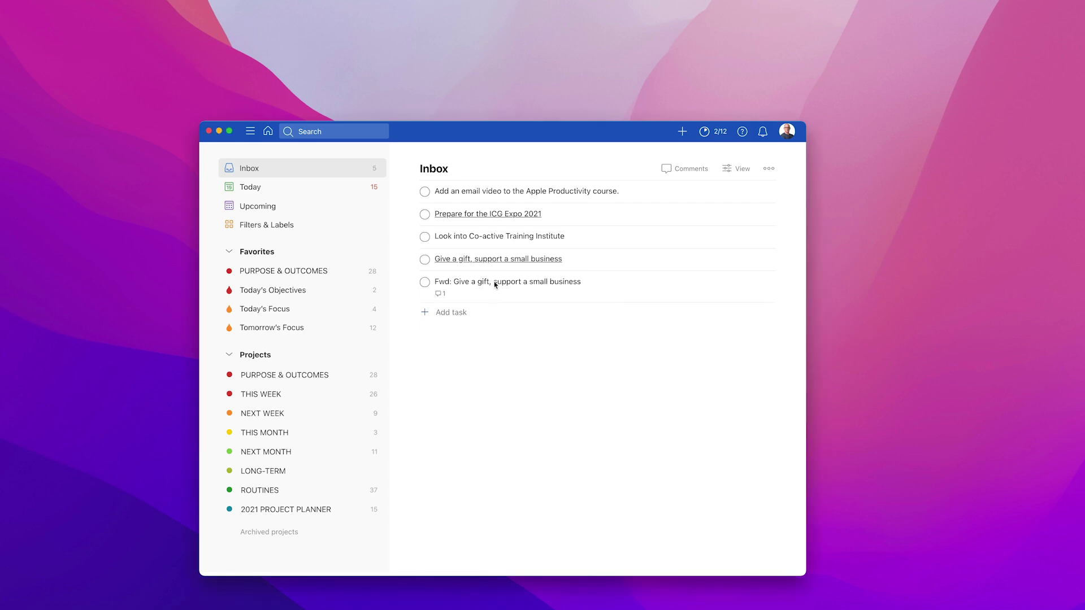
- Open the 'Fwd: Give a gift' task's comments and its attached email file
click(494, 284)
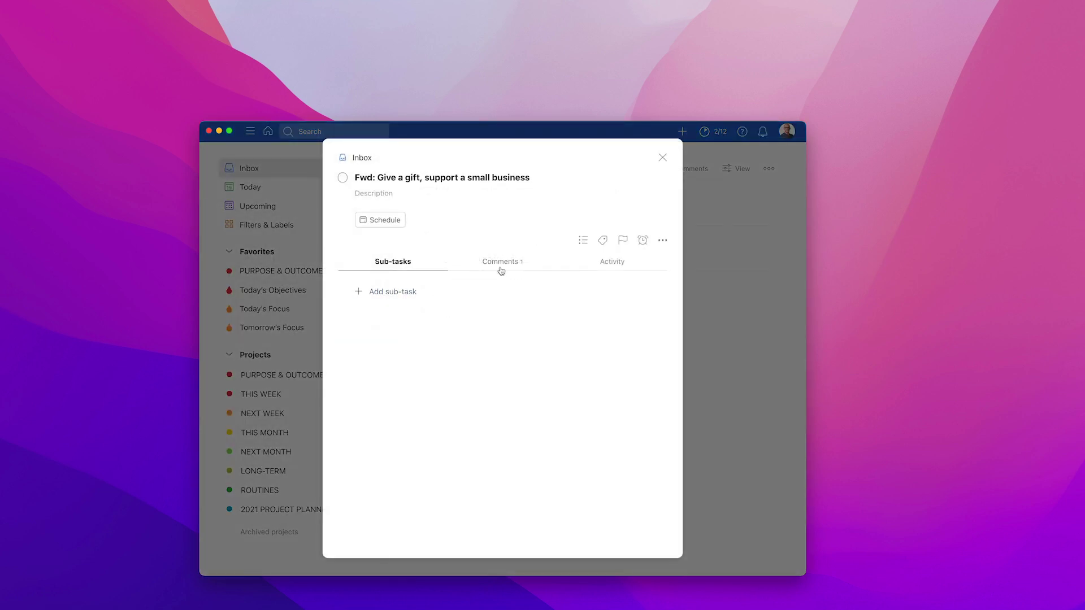
click(501, 261)
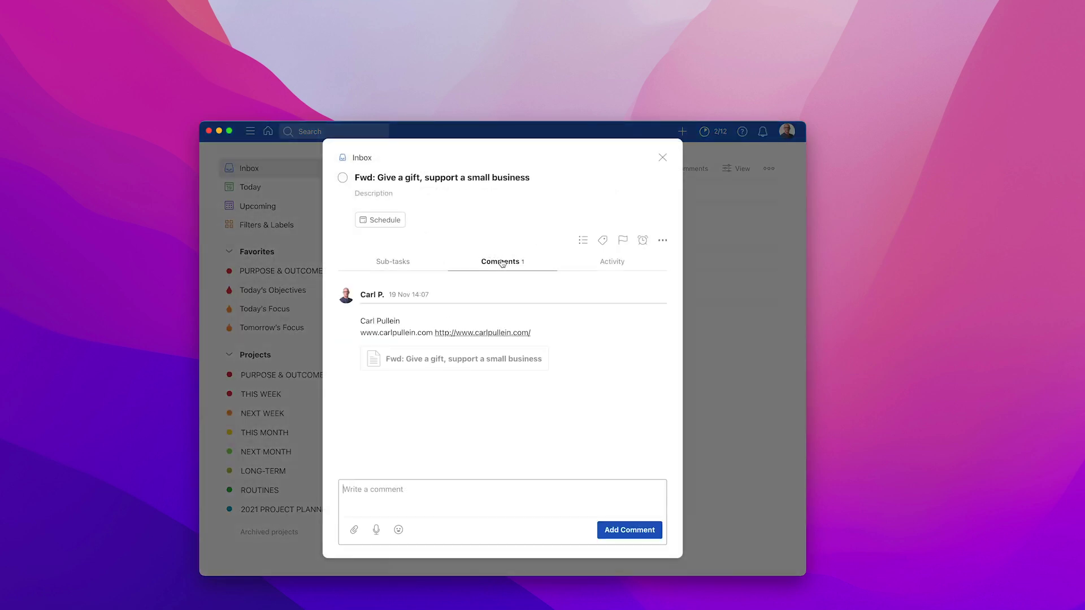
click(441, 362)
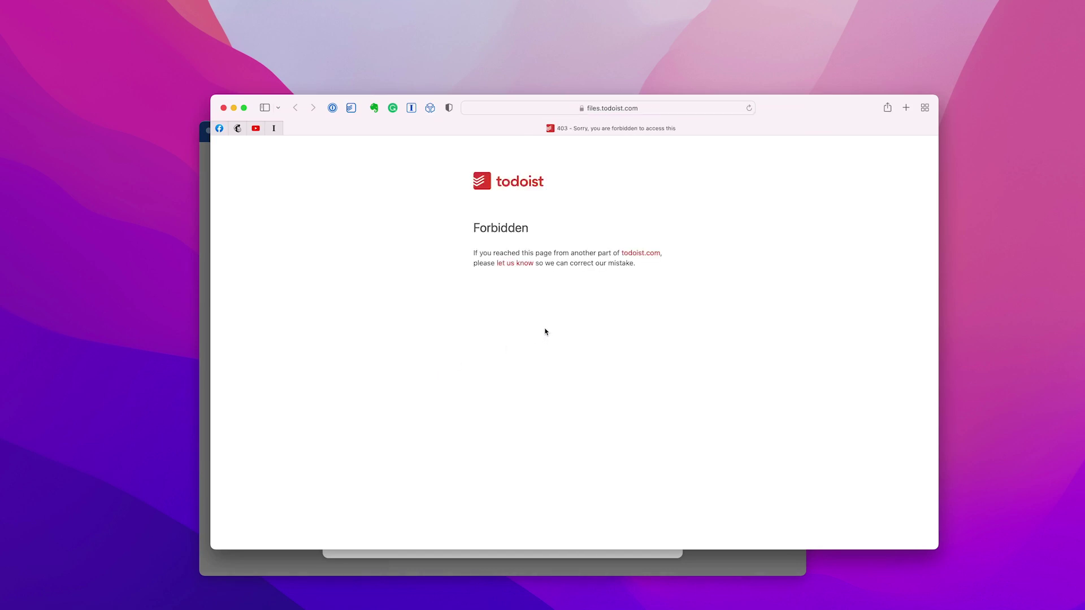
- Close the Safari error page and the task details, returning to the five-task Inbox
click(223, 108)
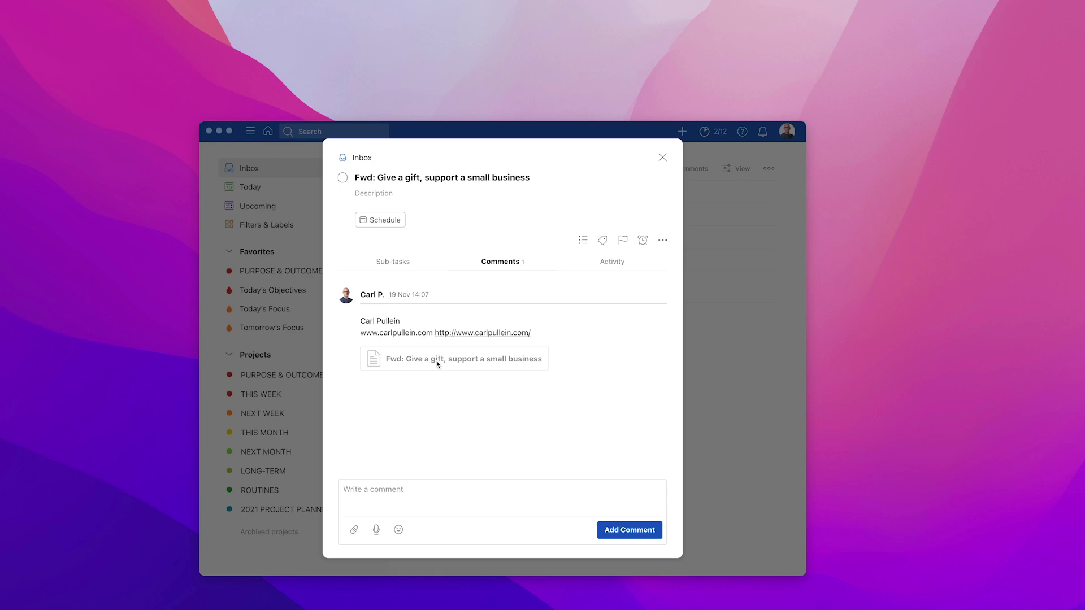
click(663, 158)
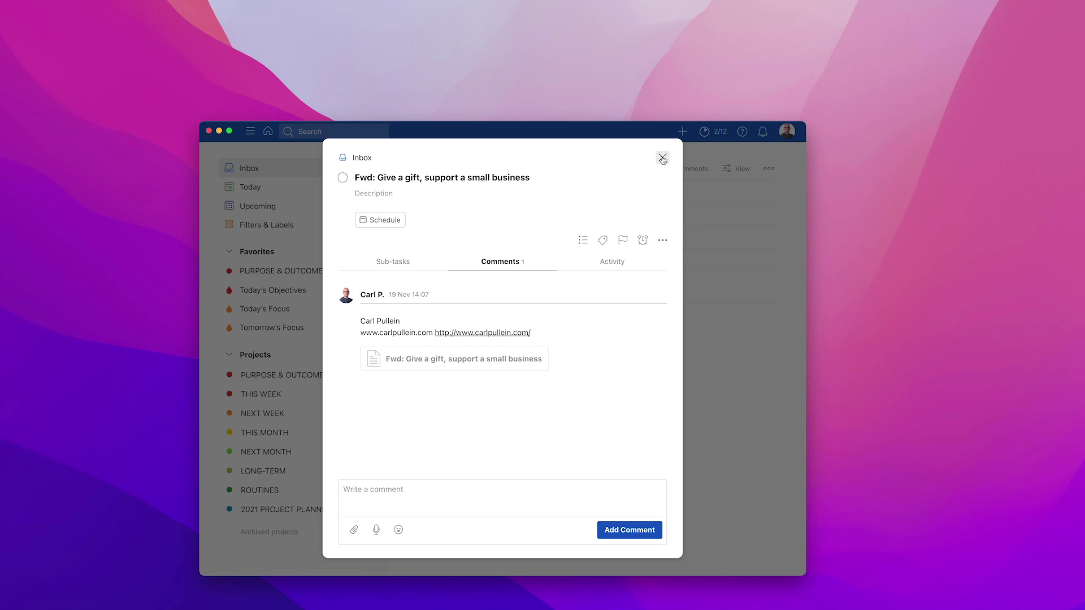
click(663, 159)
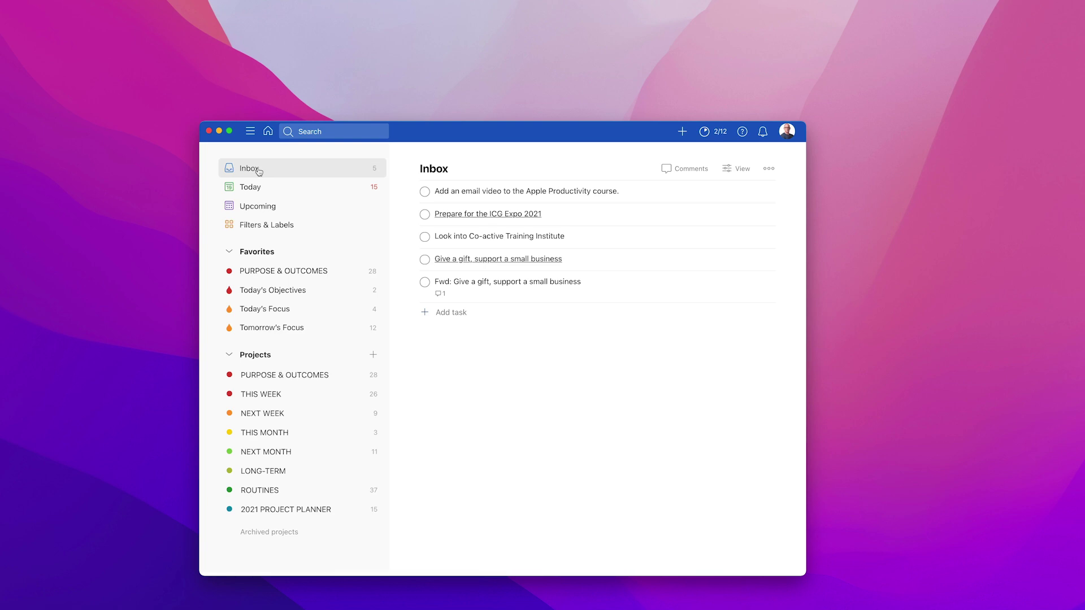
click(768, 170)
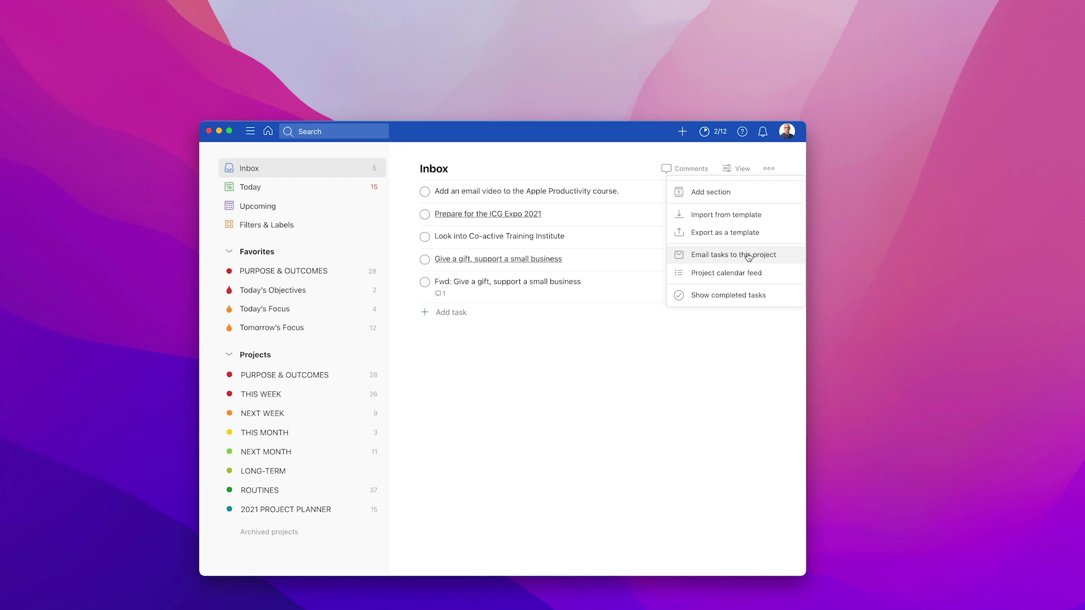
click(689, 423)
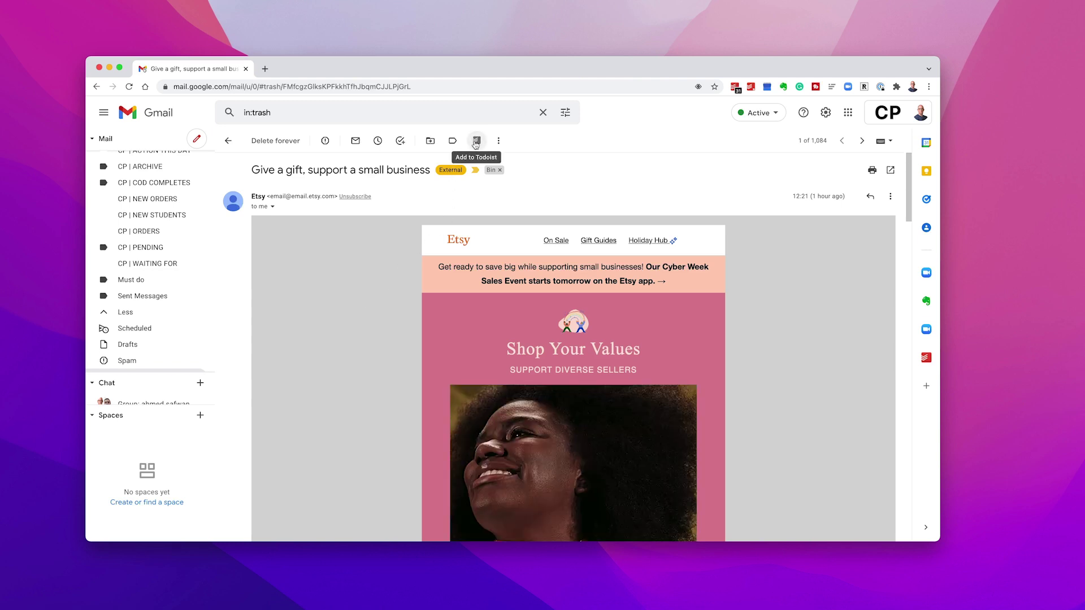
- Add the open Etsy email to Todoist from Gmail and enlarge the browser window
click(476, 142)
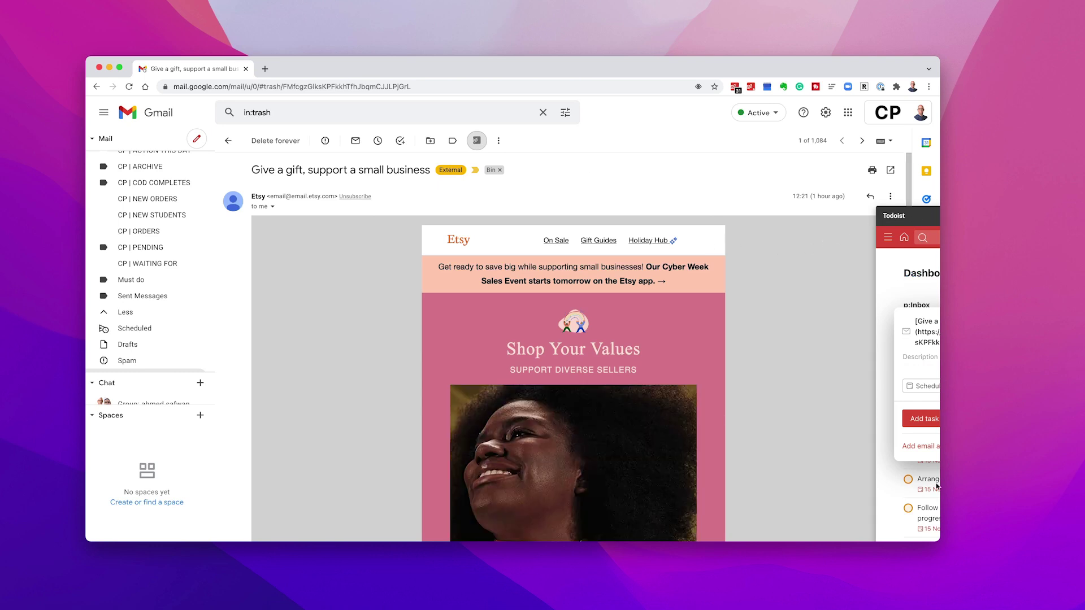
mouse_move(956, 544)
mouse_down()
mouse_move(1012, 571)
mouse_move(974, 553)
mouse_up()
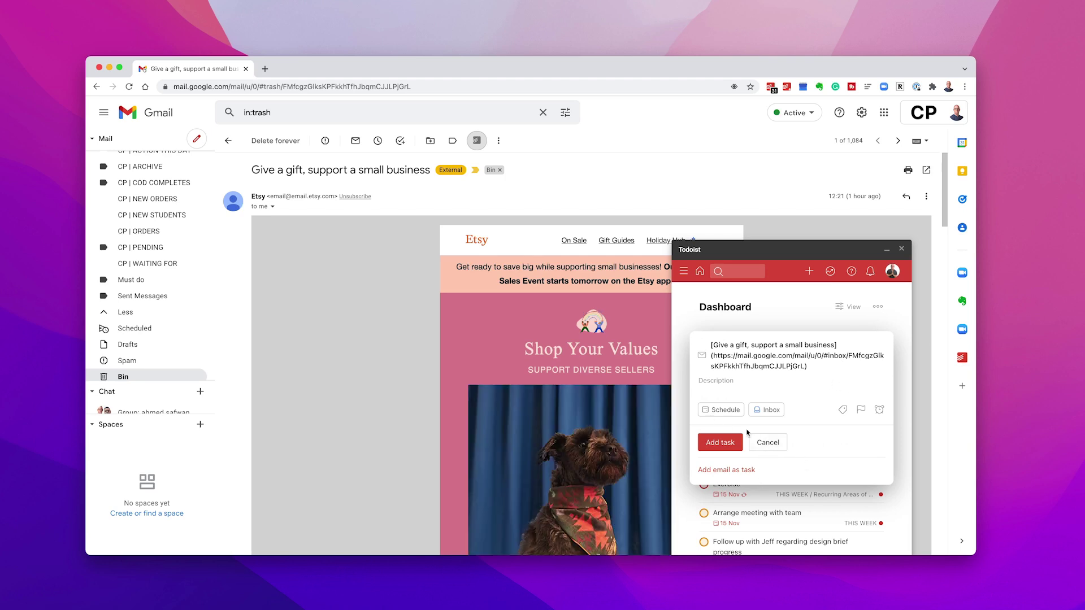
- Discard the unsaved Etsy task, look through the Dashboard, and close the Todoist popup
click(773, 443)
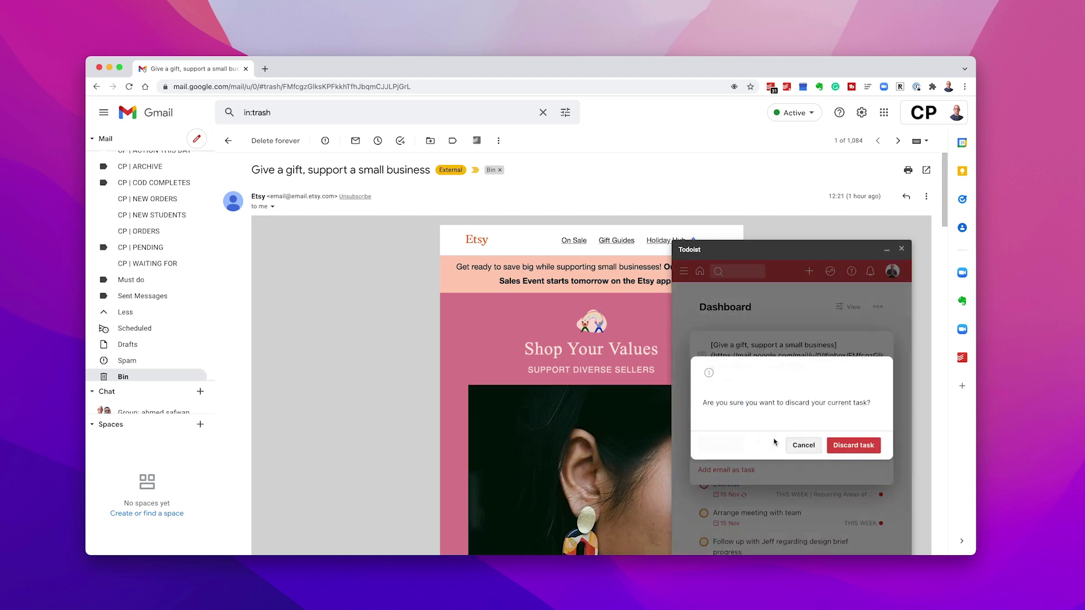
click(842, 446)
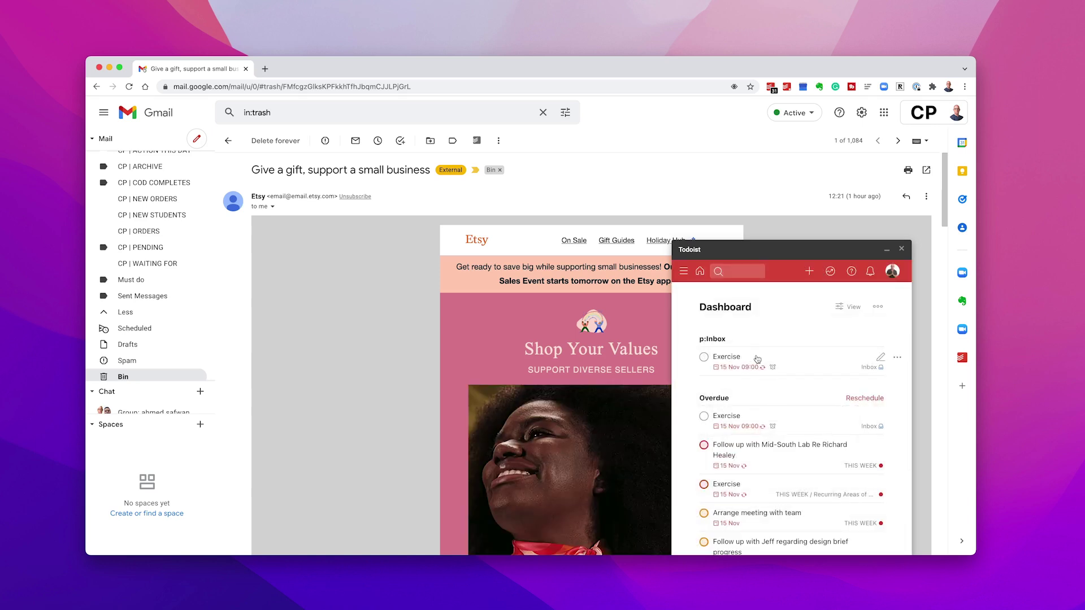
scroll(757, 353, down, 5)
scroll(763, 339, up, 5)
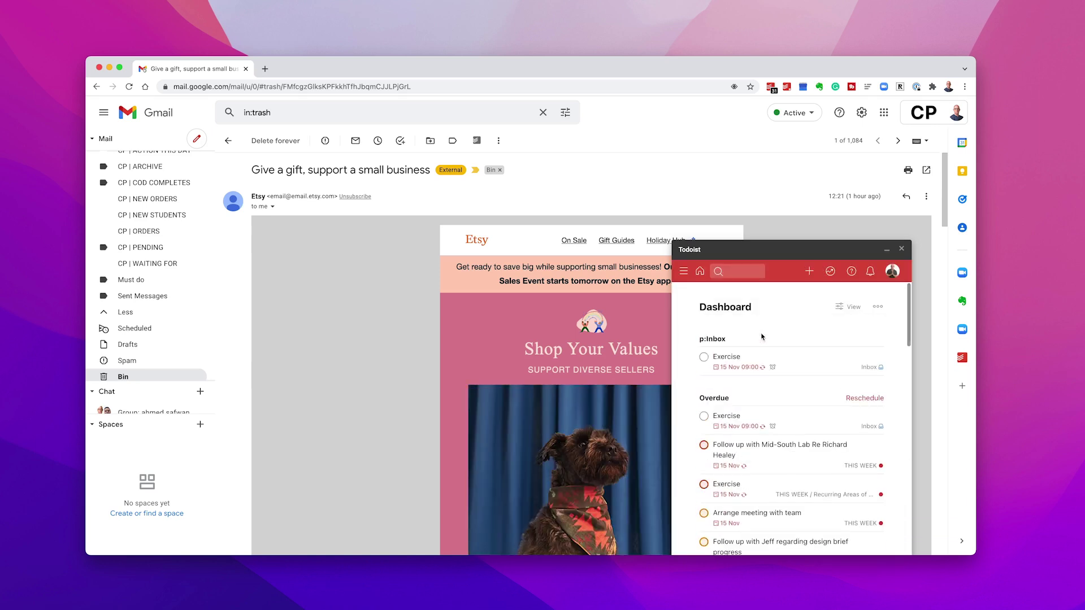
scroll(763, 335, down, 6)
scroll(763, 334, up, 6)
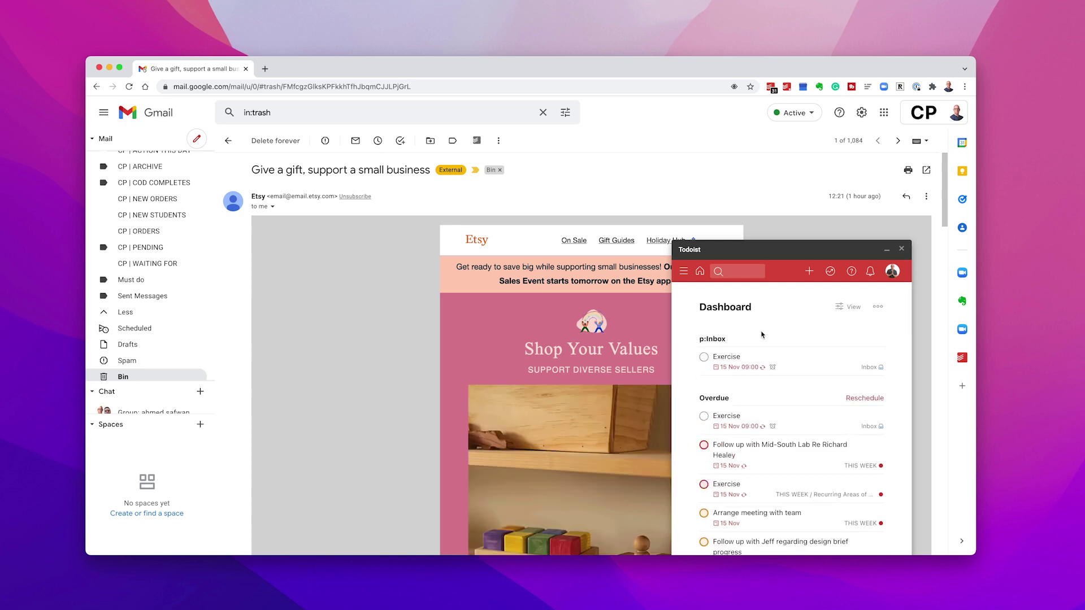
mouse_move(750, 373)
scroll(750, 351, down, 5)
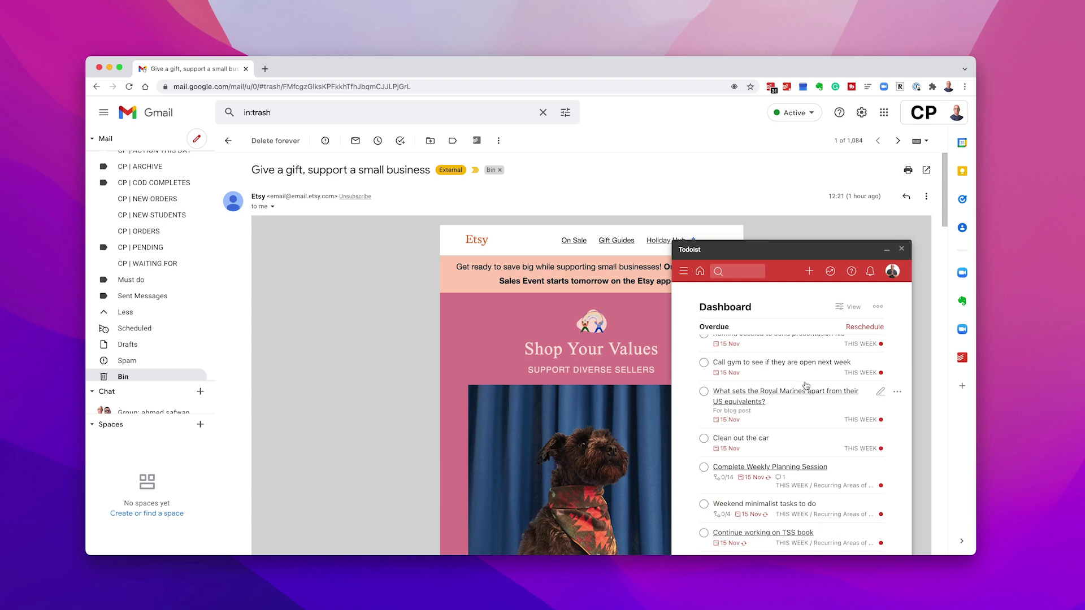
scroll(806, 386, up, 5)
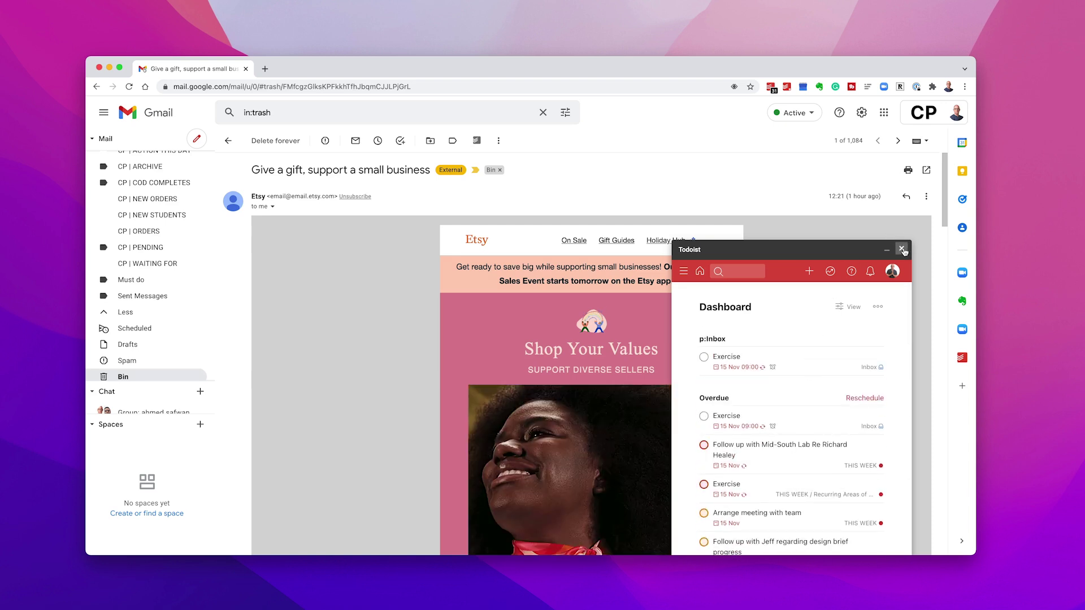
click(902, 249)
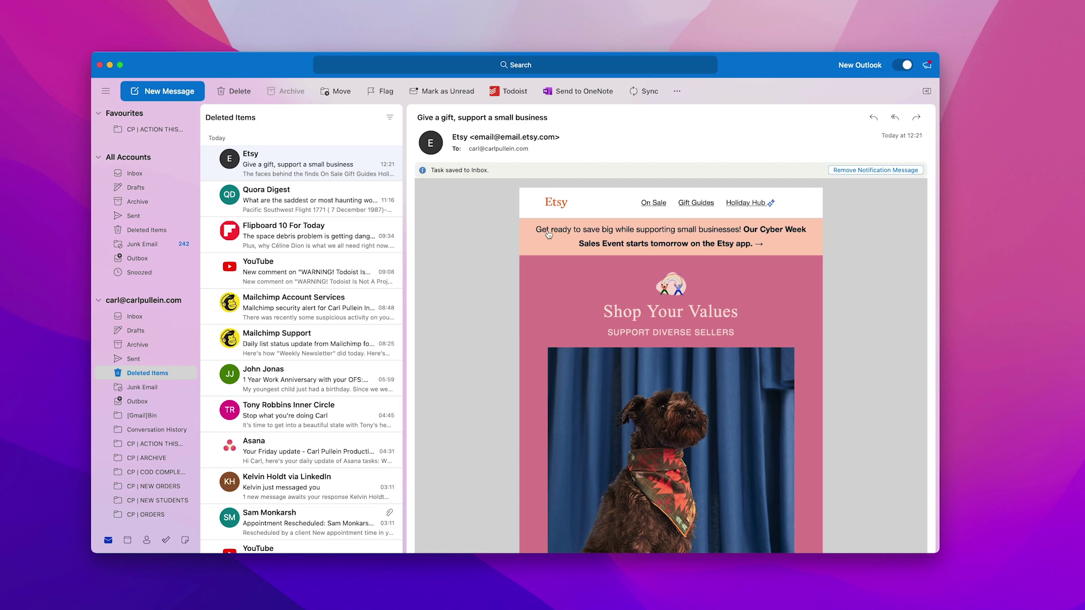
- Check the ••• menu's add-ins on the Etsy email, then show the Todoist add-on's options
click(677, 91)
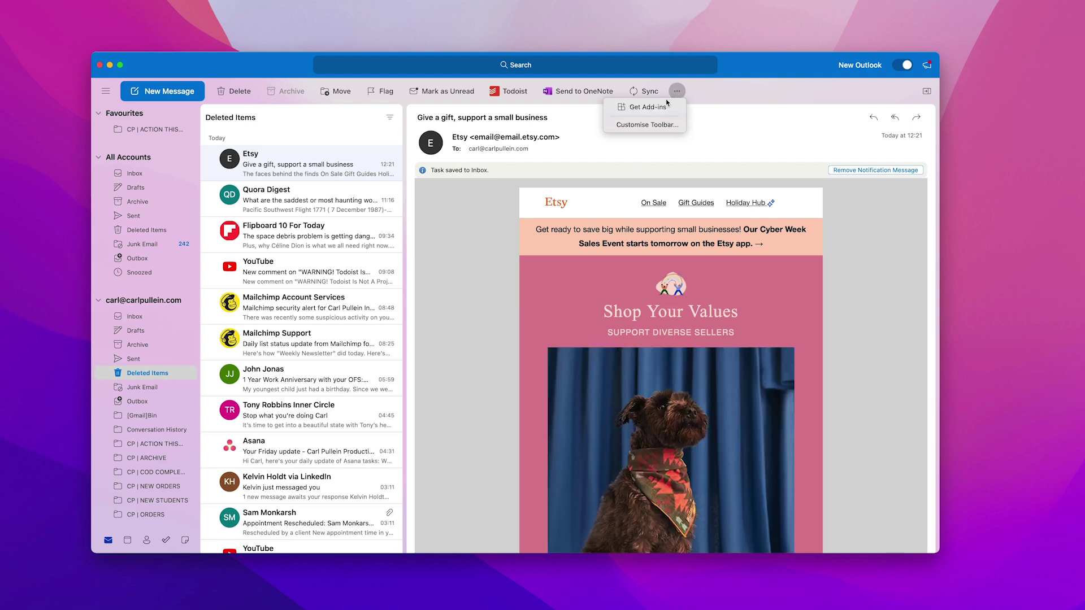
click(715, 114)
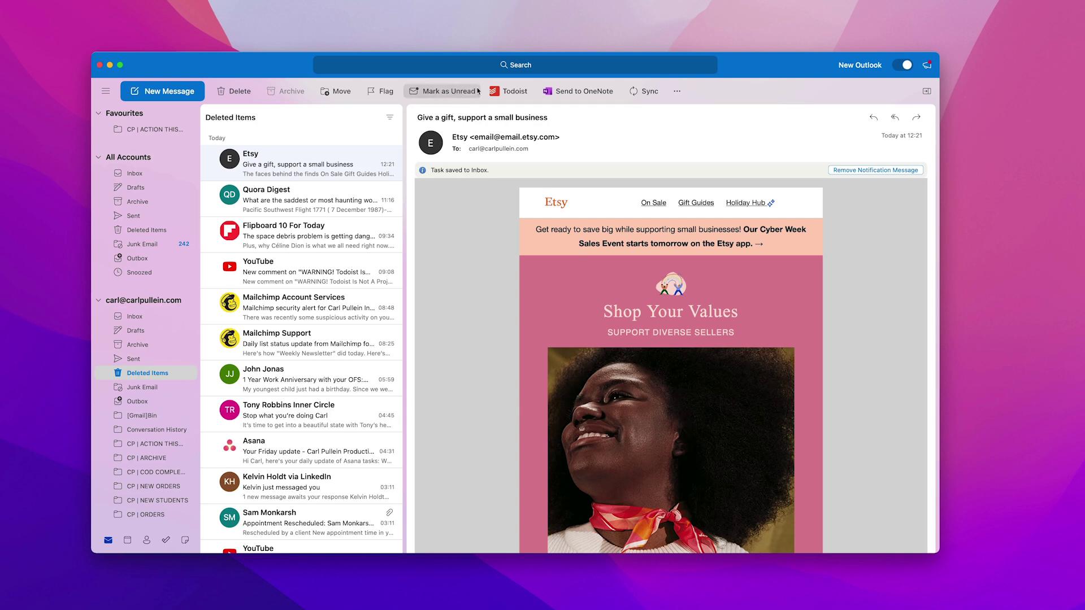
click(494, 92)
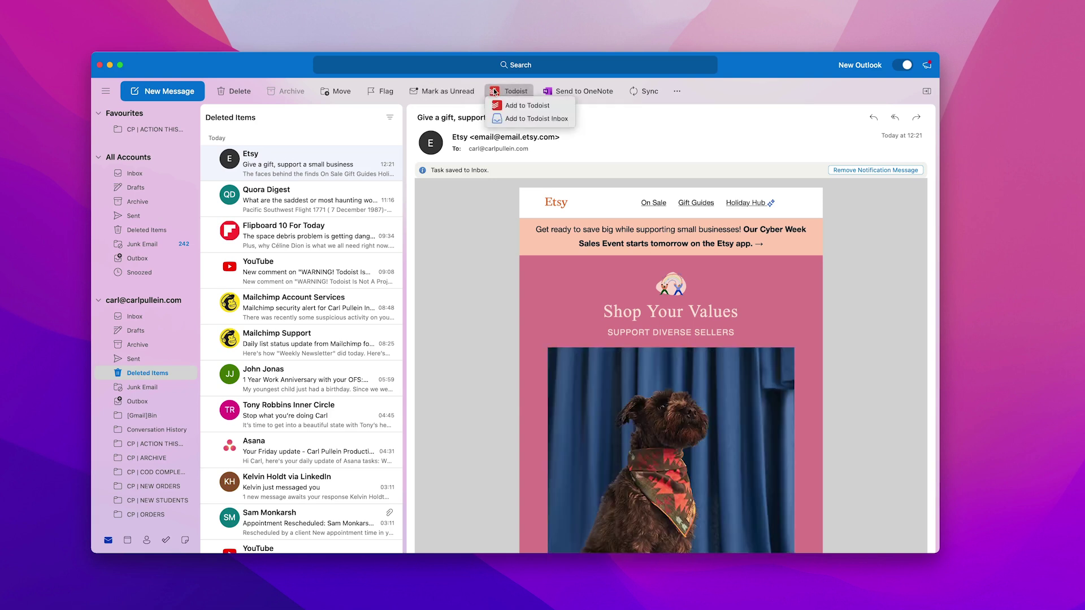
- Start an Add to Todoist Inbox task for the Etsy email, review its subject, then cancel
click(531, 107)
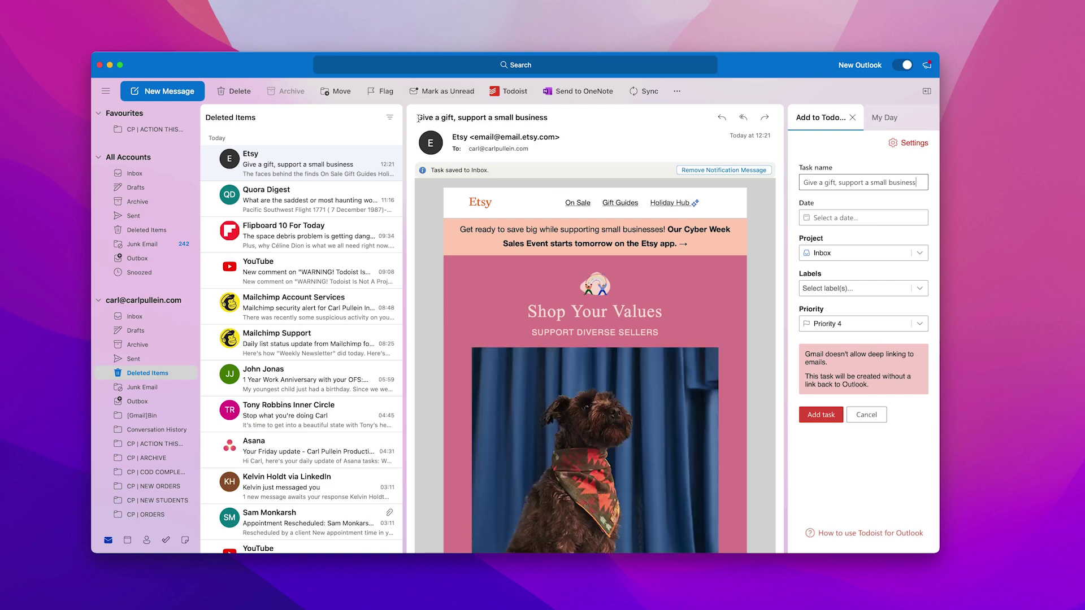
drag(424, 119, 547, 126)
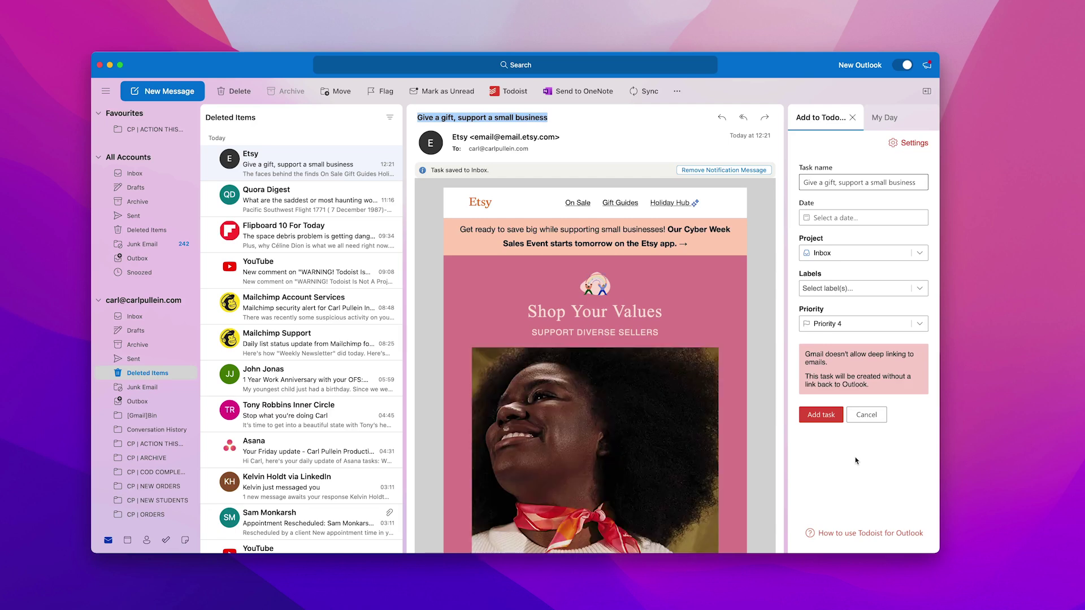
click(860, 416)
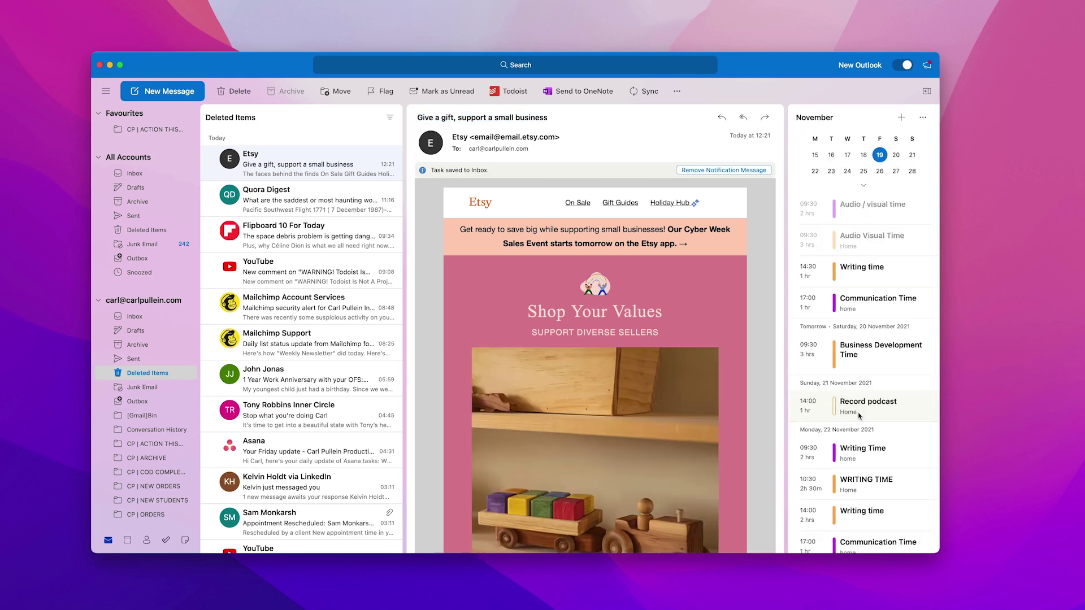
- Close Outlook's My Day calendar pane so the Etsy email fills the reading area
click(927, 92)
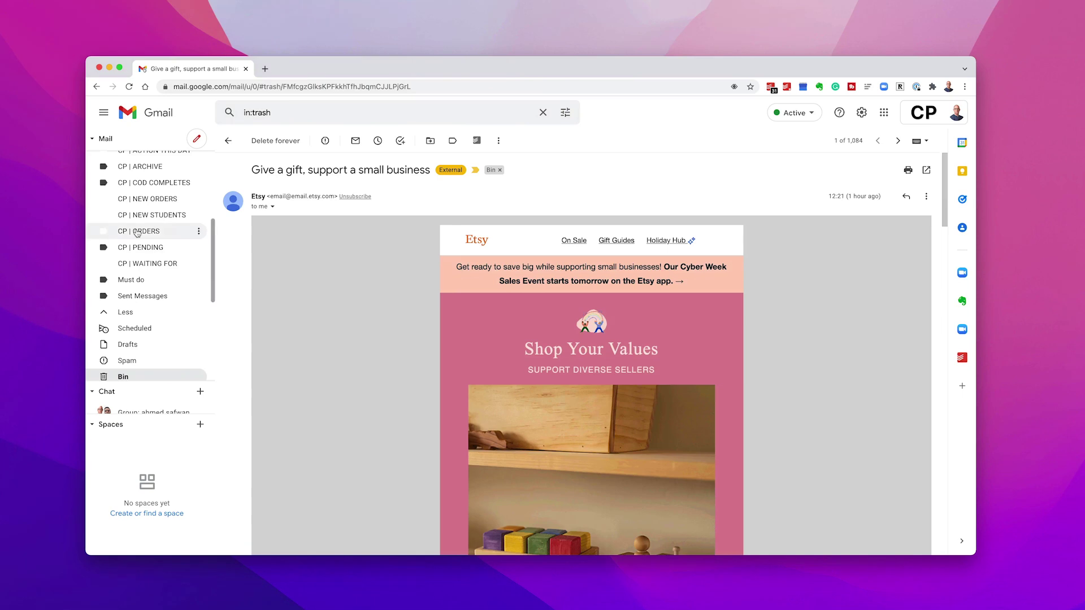
scroll(137, 232, up, 3)
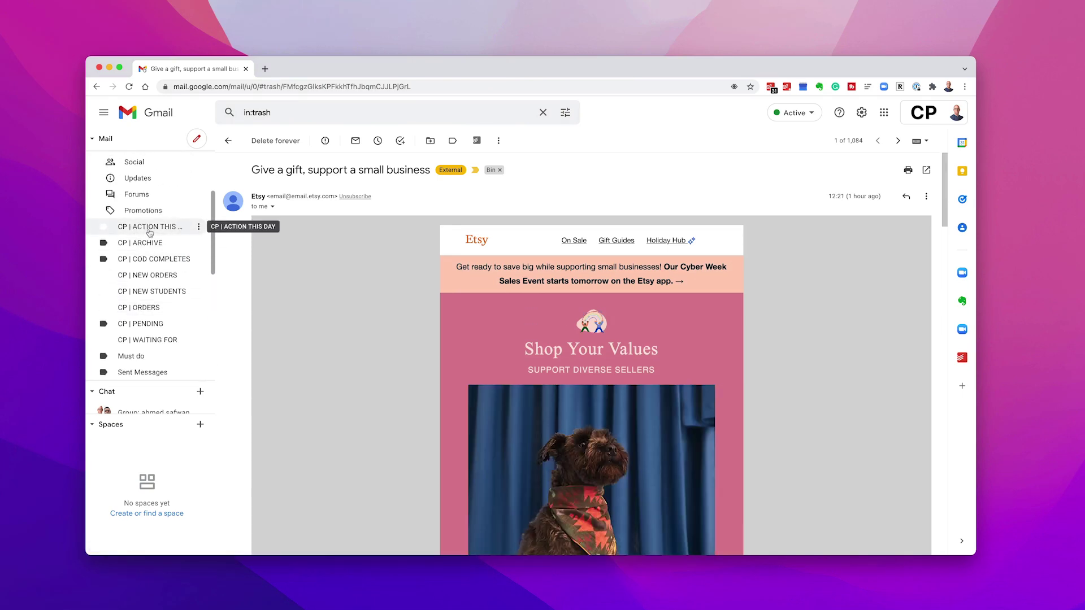
scroll(191, 246, up, 3)
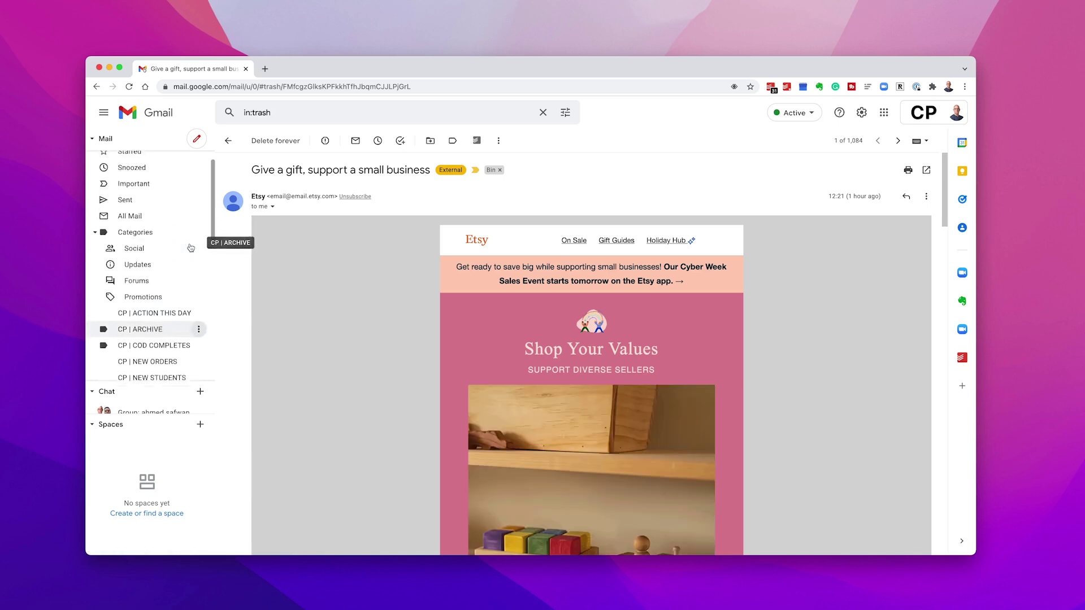
scroll(191, 247, down, 2)
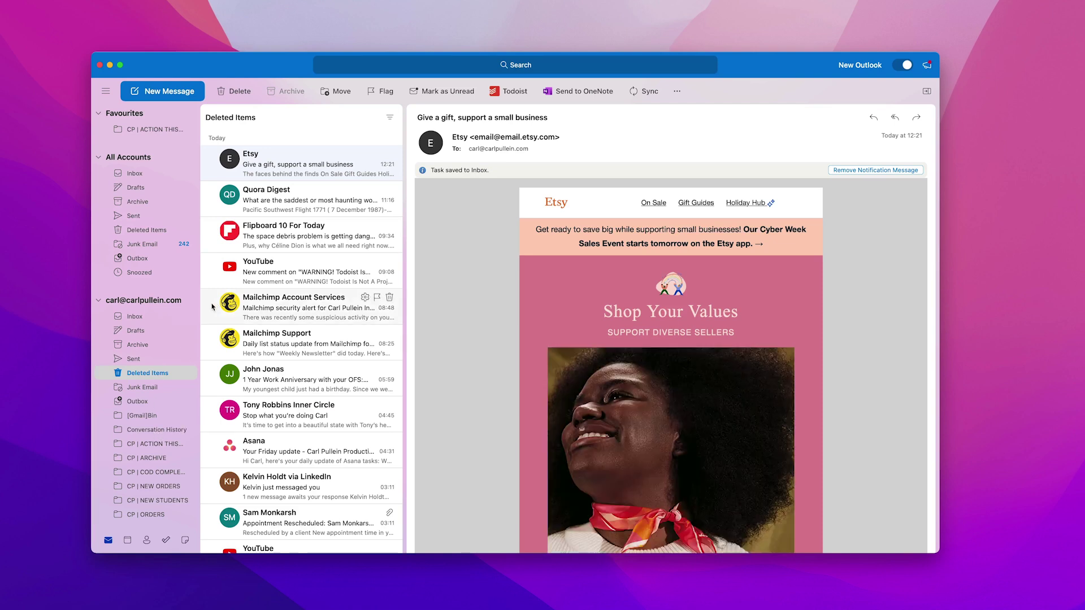
- Widen Outlook's folder pane so names like CP | ACTION THIS DAY show in full
drag(200, 304, 293, 300)
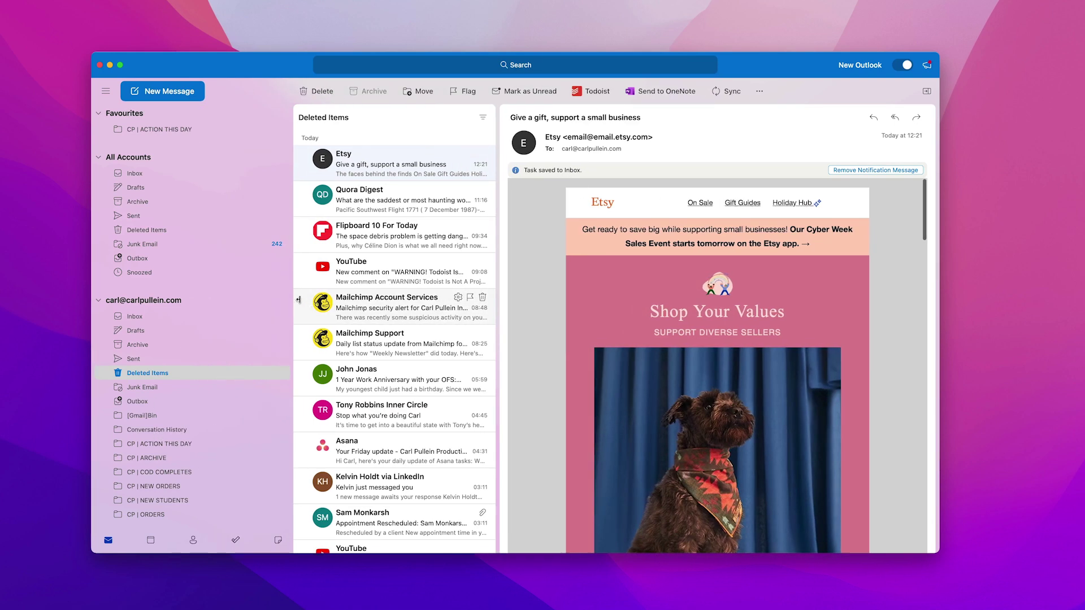